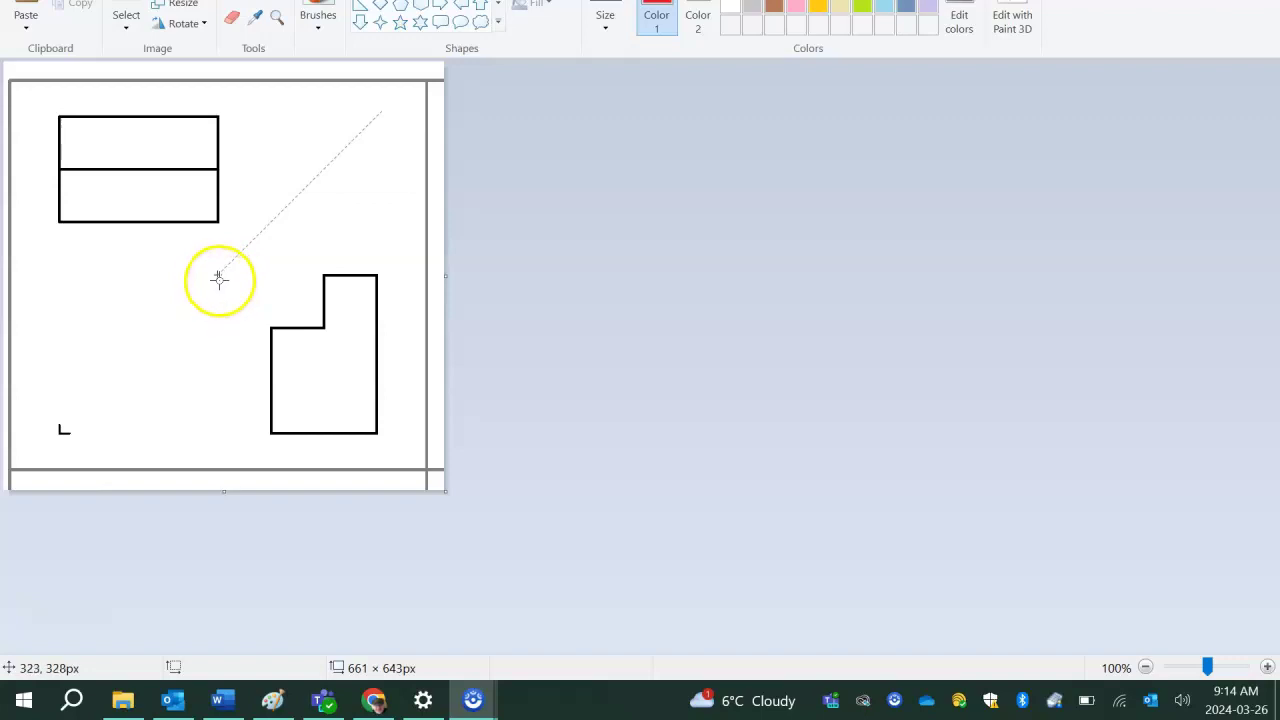
Finish the dotted 45° miter line from the gap between views toward the upper right.
{"action": "left_click_drag", "start_coordinate": [220, 277], "coordinate": [389, 117]}
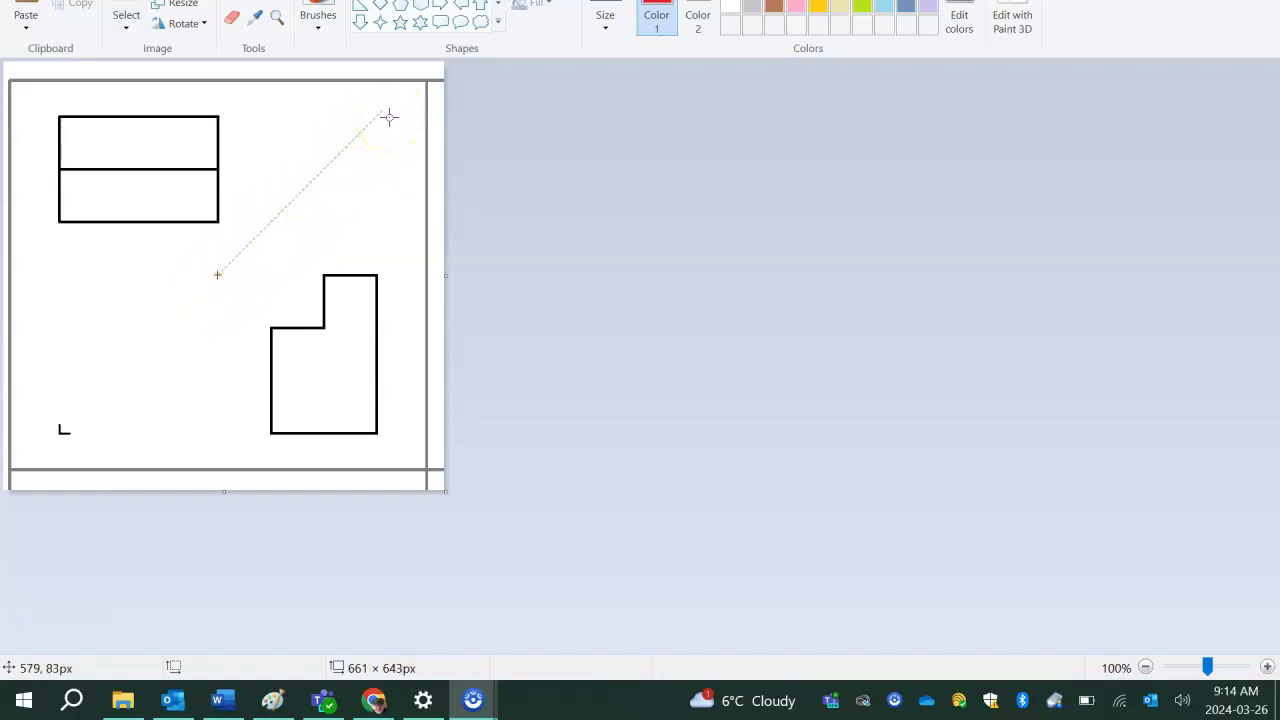
{"action": "left_click", "coordinate": [201, 137]}
{"action": "left_click_drag", "start_coordinate": [343, 284], "coordinate": [338, 259]}
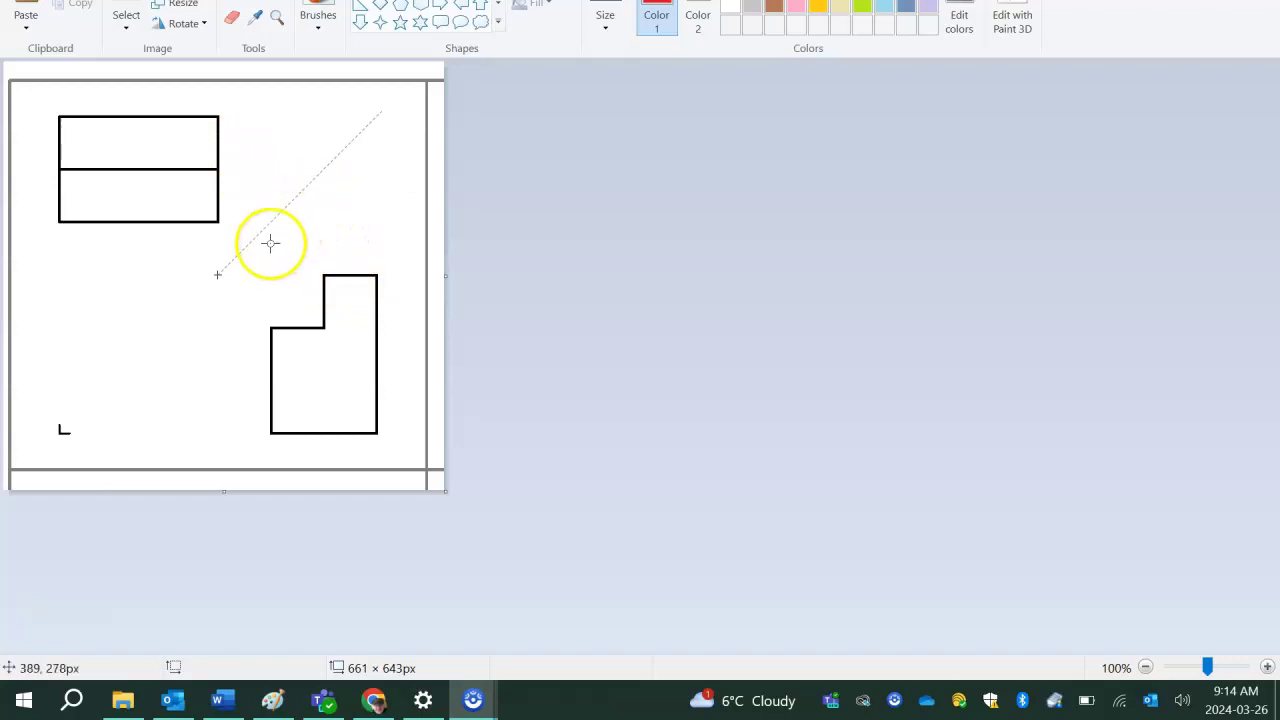
{"action": "left_click_drag", "start_coordinate": [338, 259], "coordinate": [369, 226]}
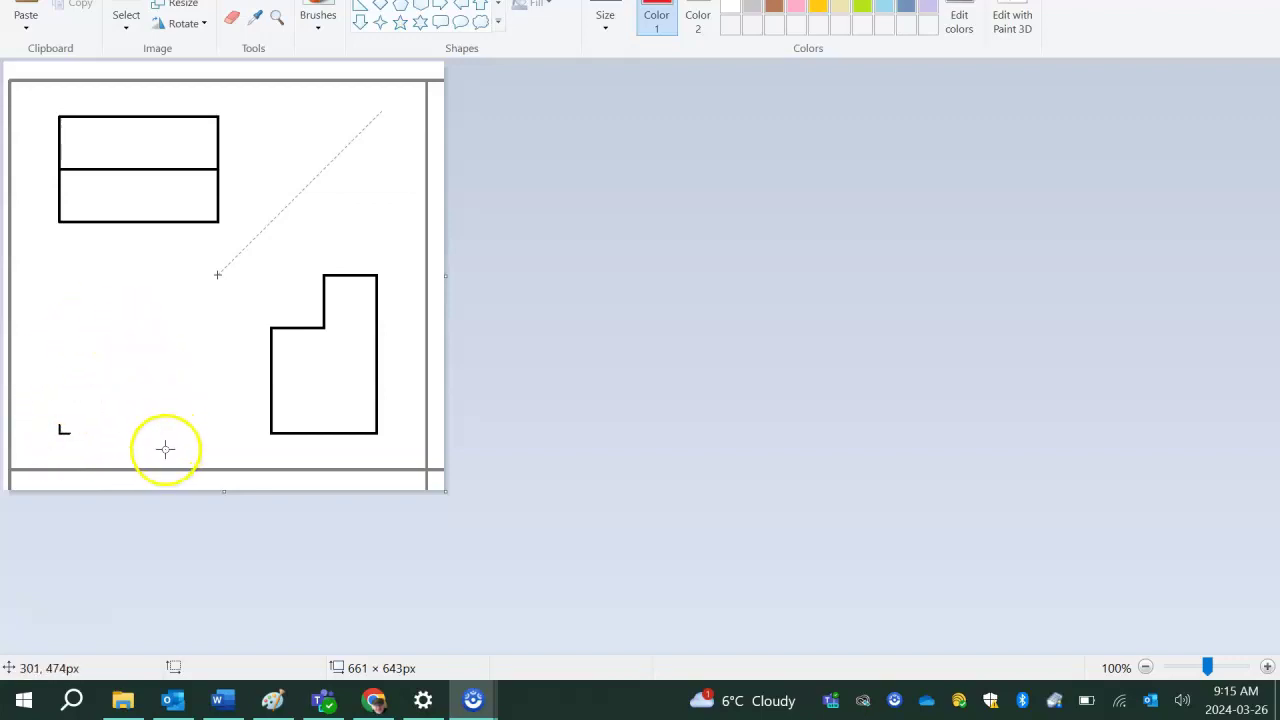
Draw three red verticals from the right view's edges and extend two top-view lines to the miter.
{"action": "left_click_drag", "start_coordinate": [271, 321], "coordinate": [271, 222]}
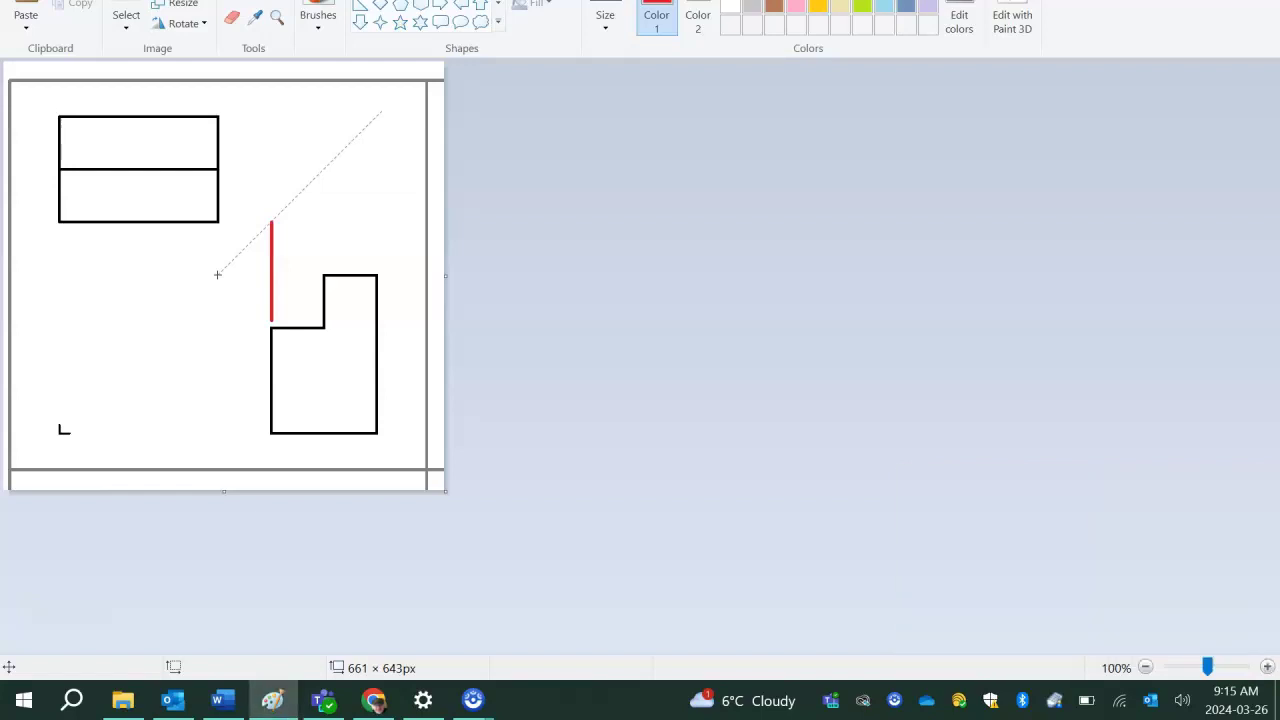
{"action": "left_click_drag", "start_coordinate": [323, 171], "coordinate": [323, 270]}
{"action": "left_click_drag", "start_coordinate": [376, 117], "coordinate": [376, 271]}
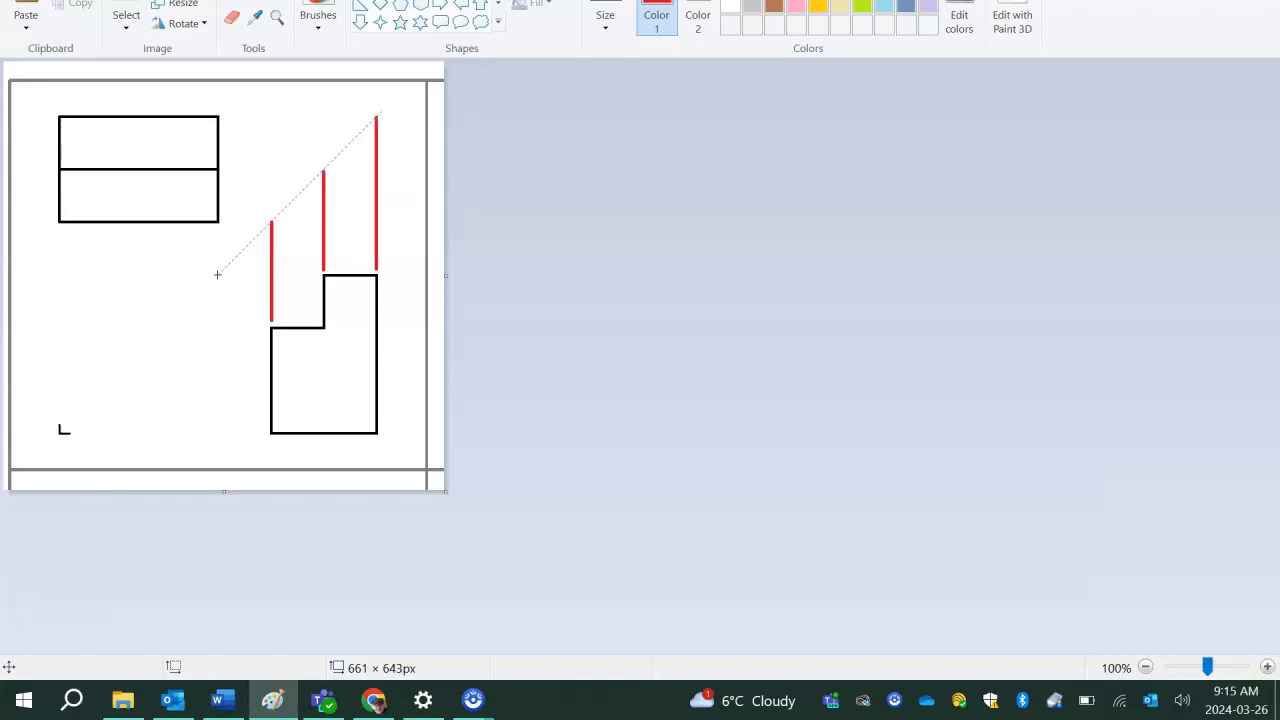
{"action": "left_click_drag", "start_coordinate": [221, 117], "coordinate": [371, 117]}
{"action": "left_click_drag", "start_coordinate": [221, 170], "coordinate": [320, 170]}
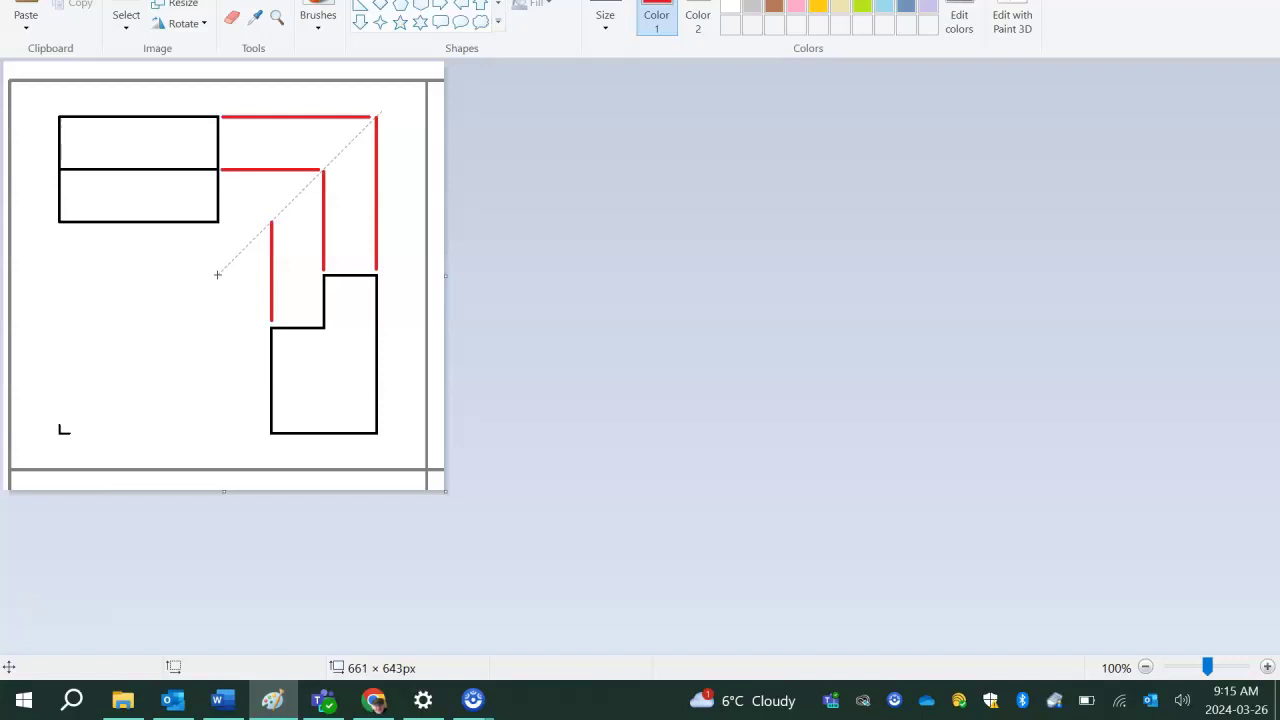
Draw red lines carrying the right view's top and step heights left, and dropping from the top view's edges.
{"action": "left_click_drag", "start_coordinate": [221, 221], "coordinate": [270, 221]}
{"action": "left_click_drag", "start_coordinate": [322, 274], "coordinate": [217, 274]}
{"action": "left_click_drag", "start_coordinate": [272, 327], "coordinate": [221, 327]}
{"action": "left_click_drag", "start_coordinate": [218, 222], "coordinate": [217, 275]}
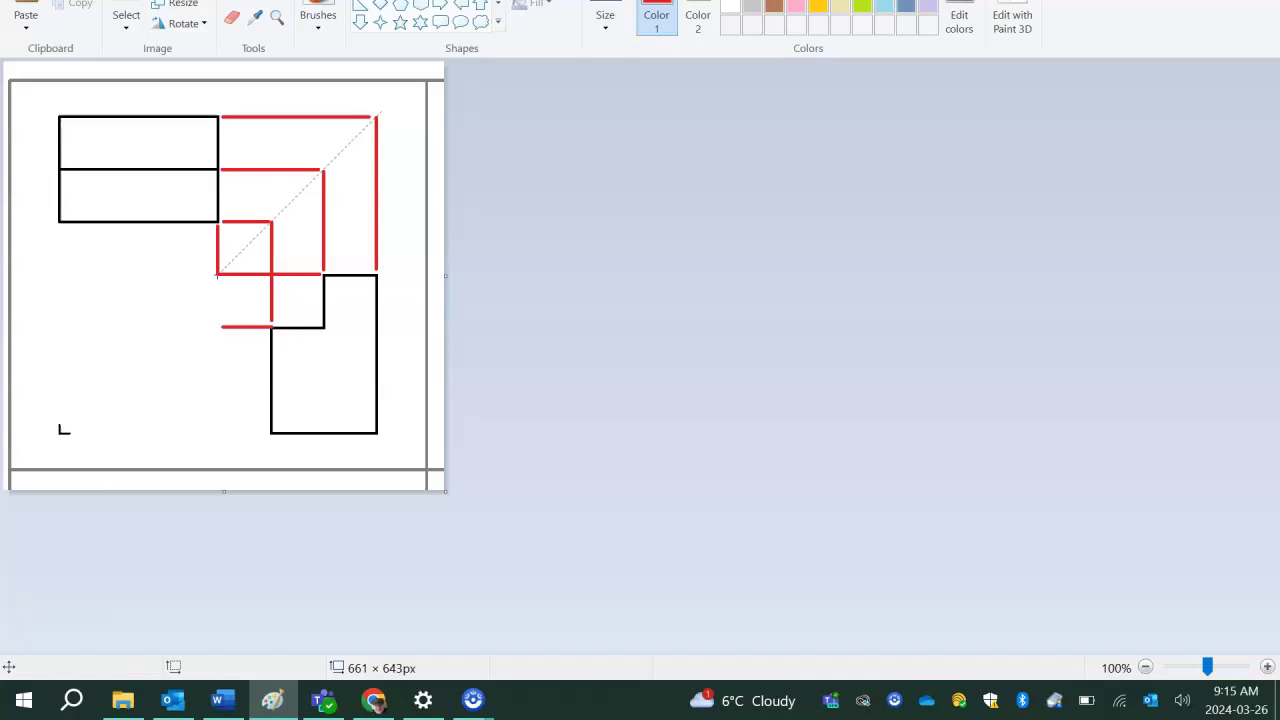
{"action": "left_click_drag", "start_coordinate": [60, 224], "coordinate": [60, 273]}
Draw the black front-view rectangle under the top view, divided by a horizontal line at the step height.
{"action": "left_click_drag", "start_coordinate": [60, 433], "coordinate": [60, 274]}
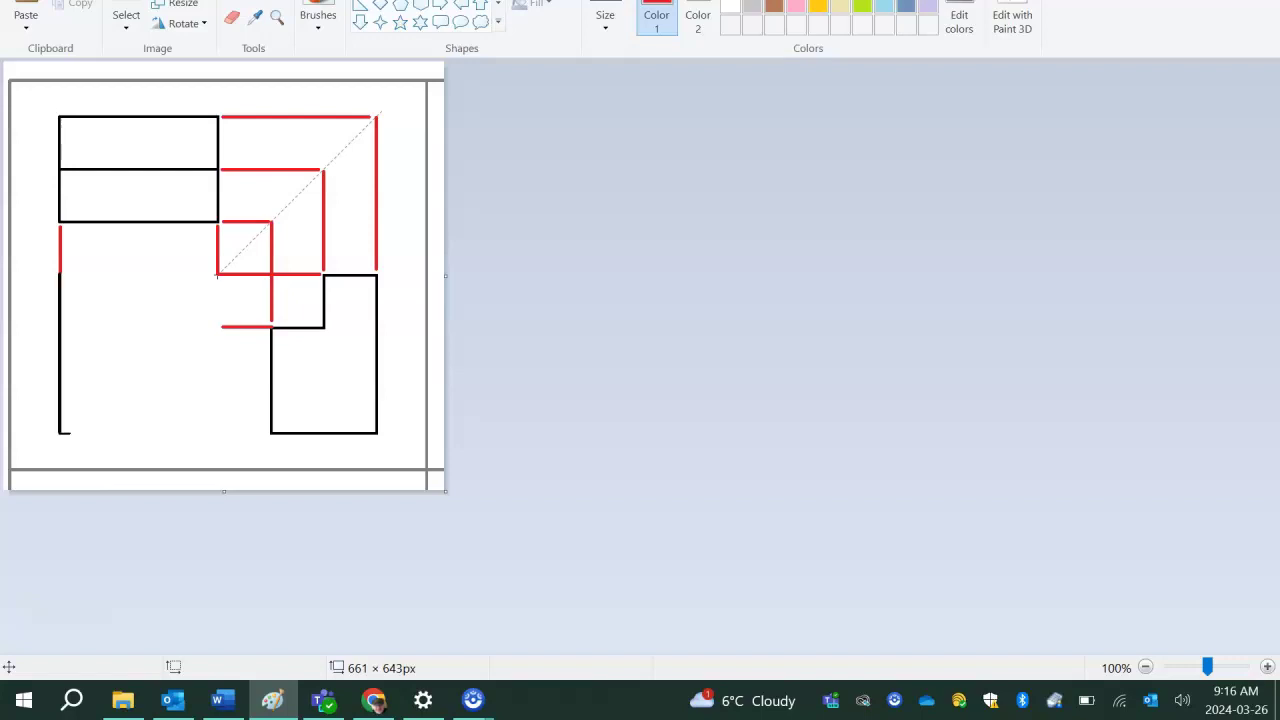
{"action": "left_click_drag", "start_coordinate": [217, 275], "coordinate": [59, 274]}
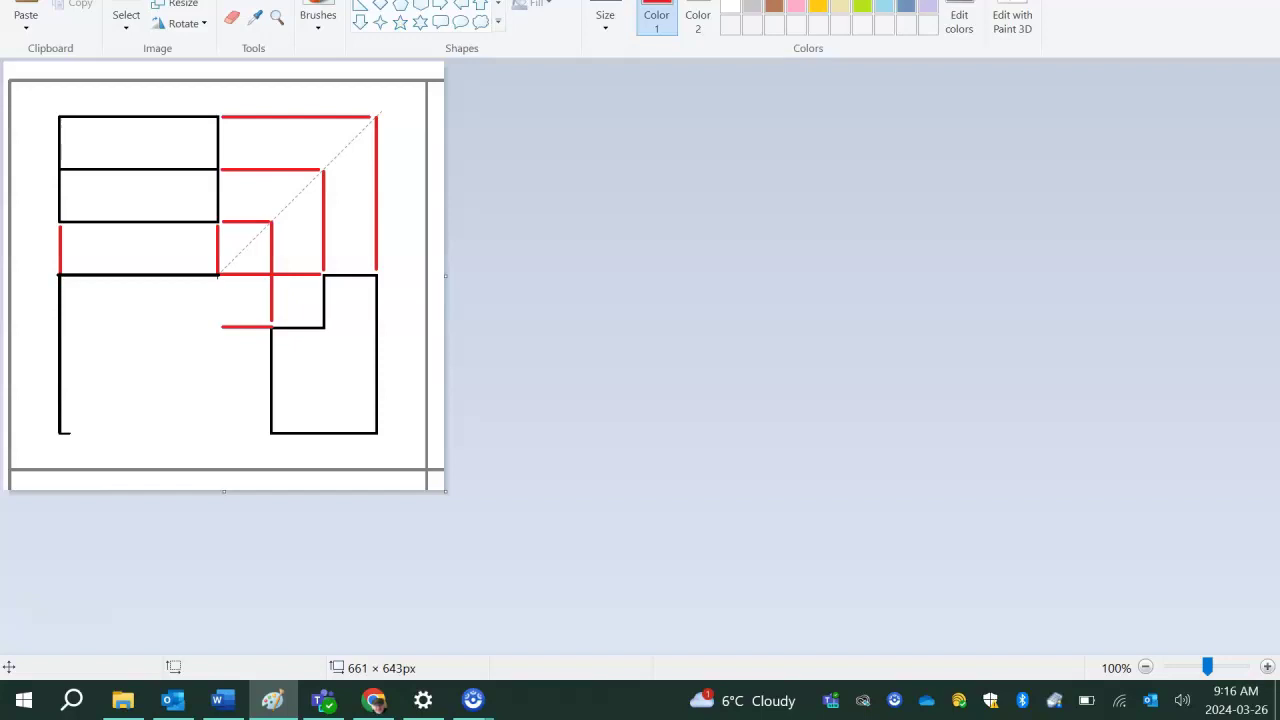
{"action": "left_click_drag", "start_coordinate": [217, 274], "coordinate": [217, 433]}
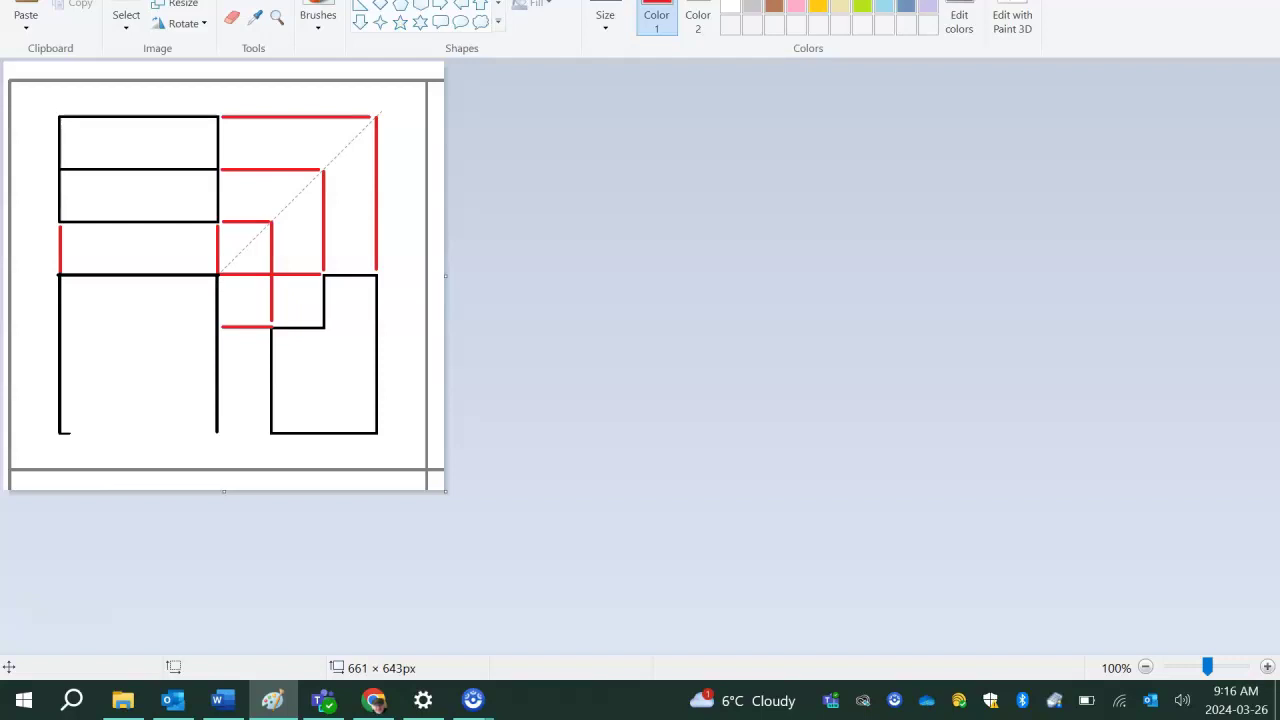
{"action": "left_click_drag", "start_coordinate": [59, 432], "coordinate": [217, 432]}
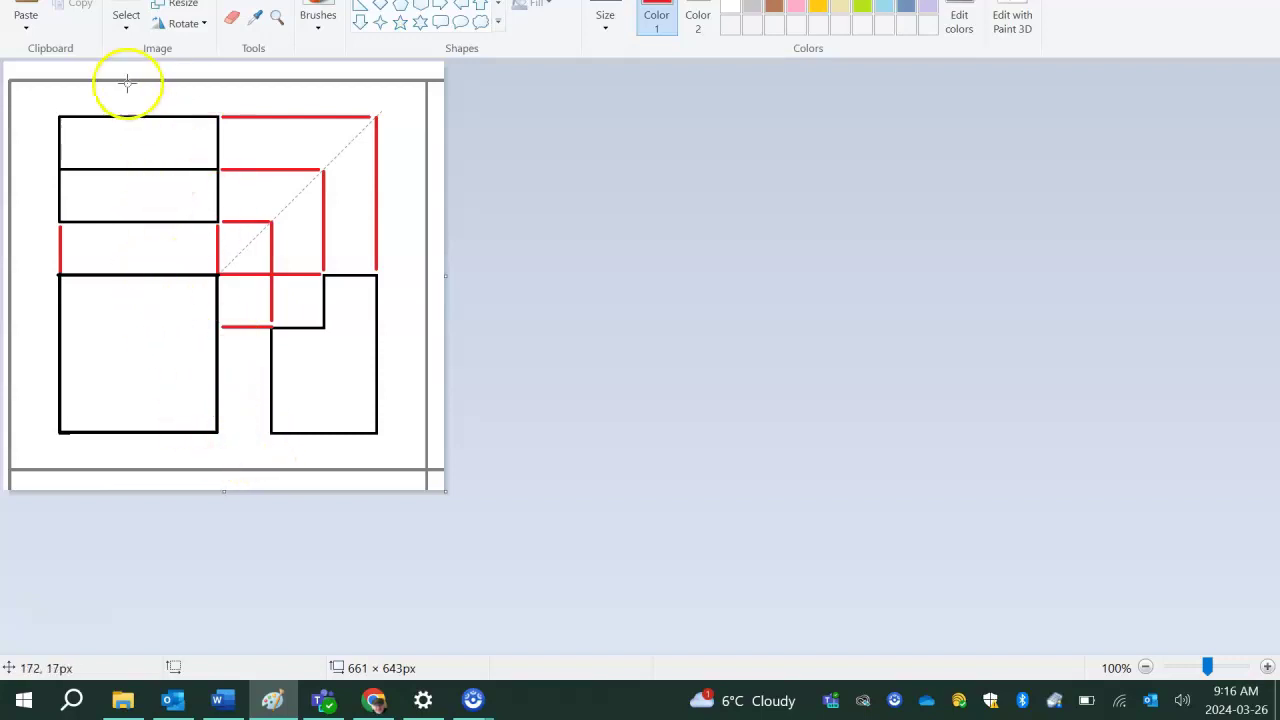
{"action": "left_click_drag", "start_coordinate": [59, 327], "coordinate": [217, 327]}
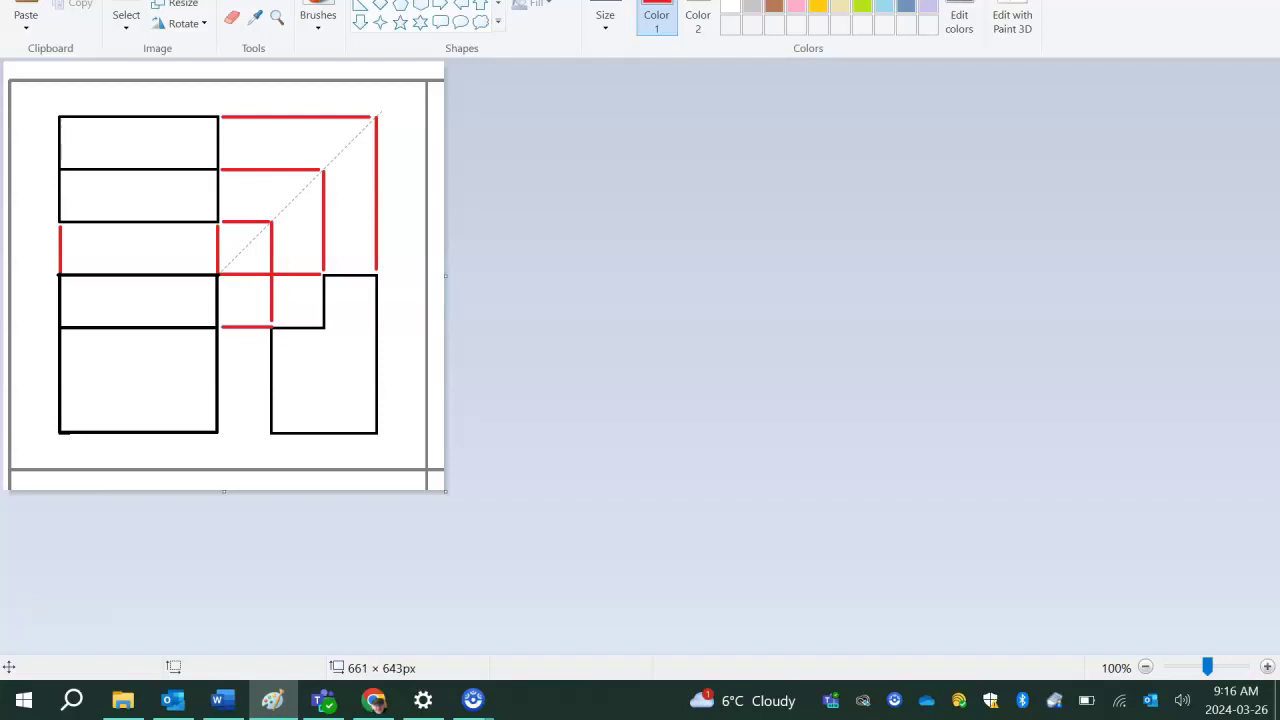
Draw a short red horizontal line linking the front view's bottom edge to the right view's bottom edge.
{"action": "left_click_drag", "start_coordinate": [220, 432], "coordinate": [268, 432]}
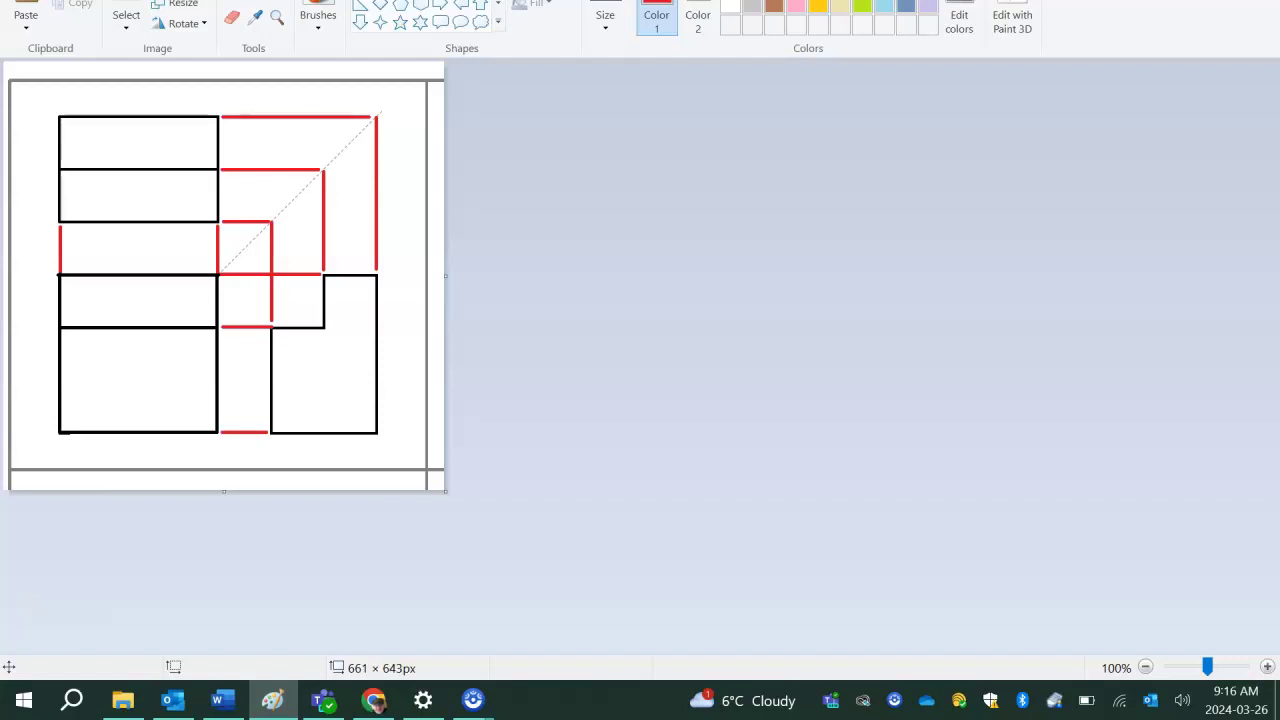